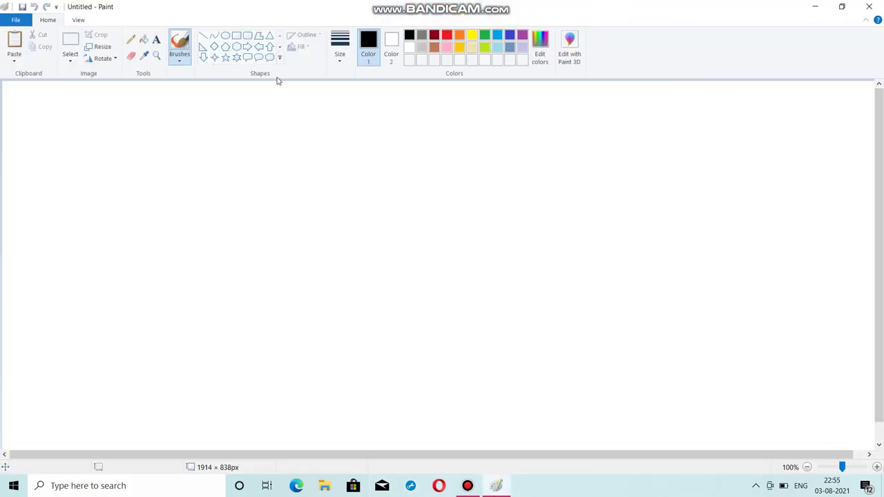
# - Draw a black-outlined circle about 488 × 479 px and delete its lower part to leave a dome
pyautogui.click(225, 35)
pyautogui.moveTo(275, 141); pyautogui.dragTo(499, 361)
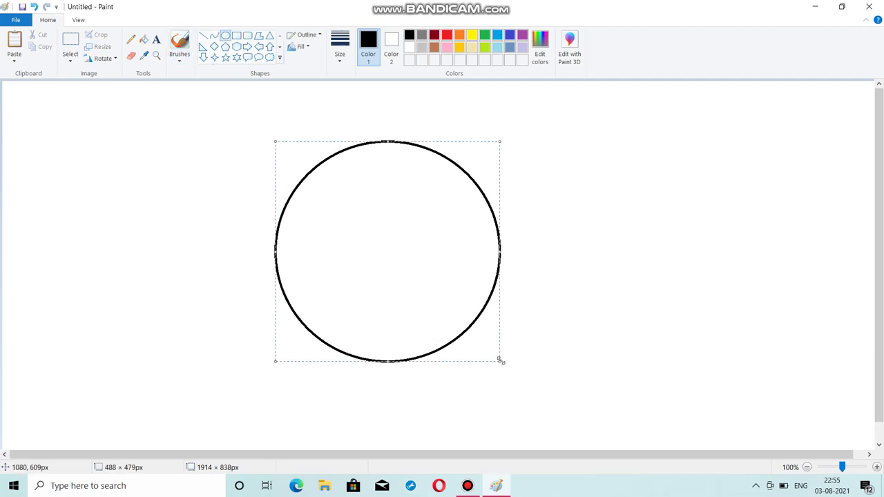
pyautogui.click(557, 319)
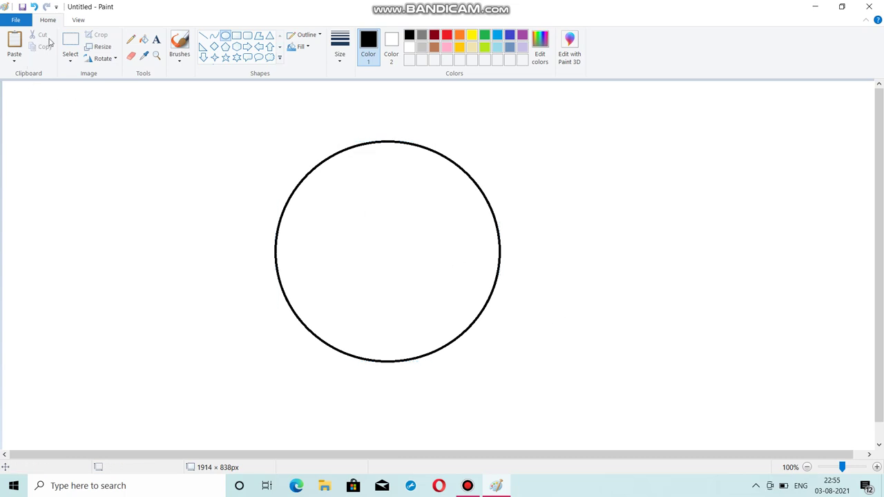
pyautogui.click(70, 41)
pyautogui.moveTo(262, 219); pyautogui.dragTo(586, 409)
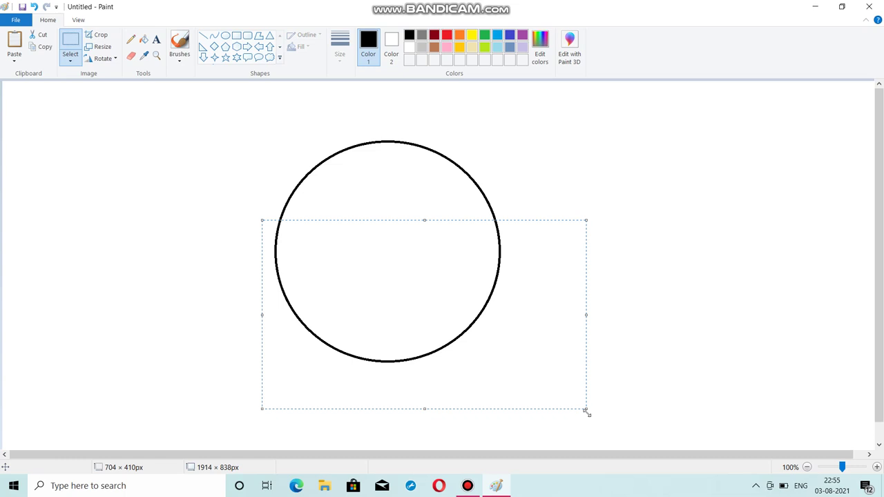
pyautogui.press('Delete')
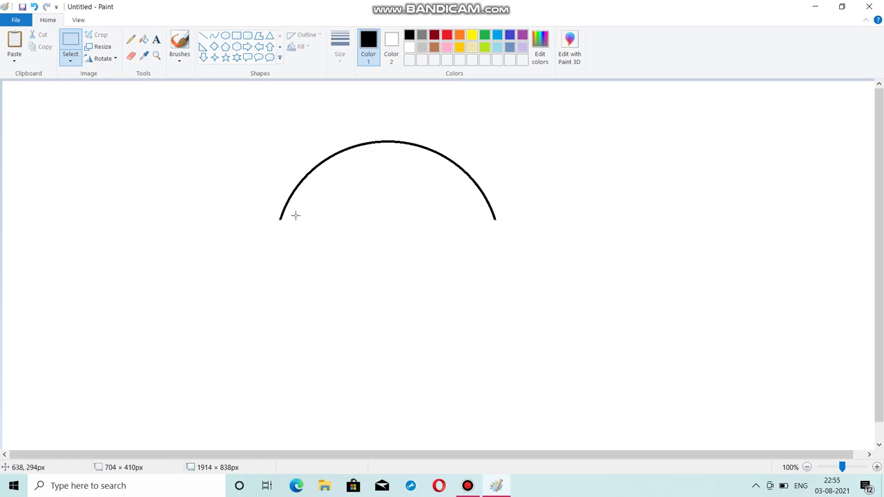
# - Draw a small circle about 62 × 70 px inside the dome's lower-left corner and delete its lower part to leave a small arc
pyautogui.moveTo(296, 215); pyautogui.dragTo(327, 251)
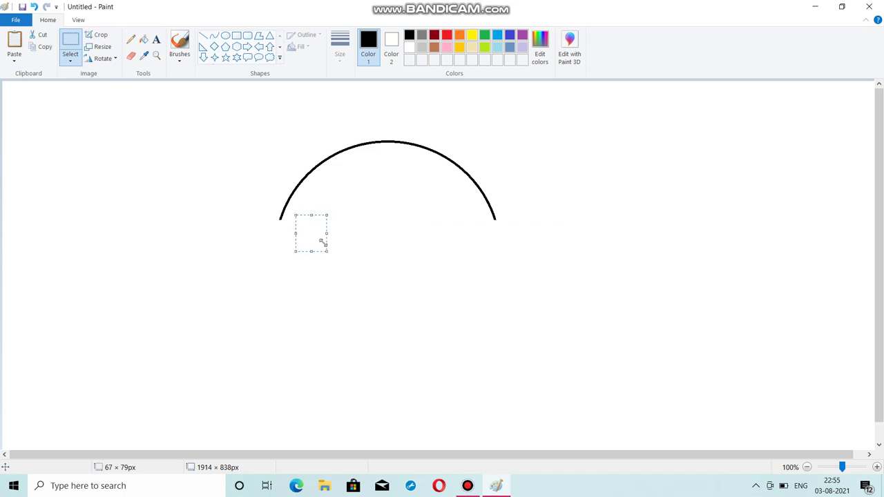
pyautogui.click(225, 35)
pyautogui.moveTo(302, 212); pyautogui.dragTo(330, 245)
pyautogui.click(71, 42)
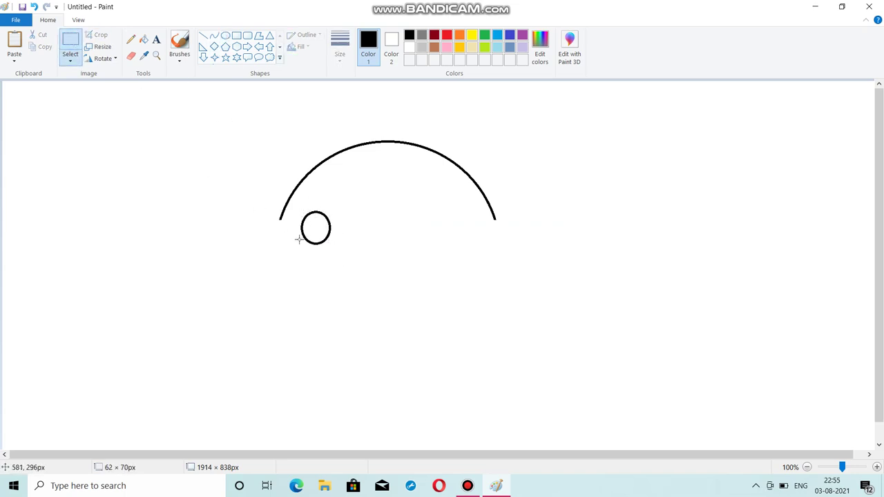
pyautogui.moveTo(296, 222); pyautogui.dragTo(343, 252)
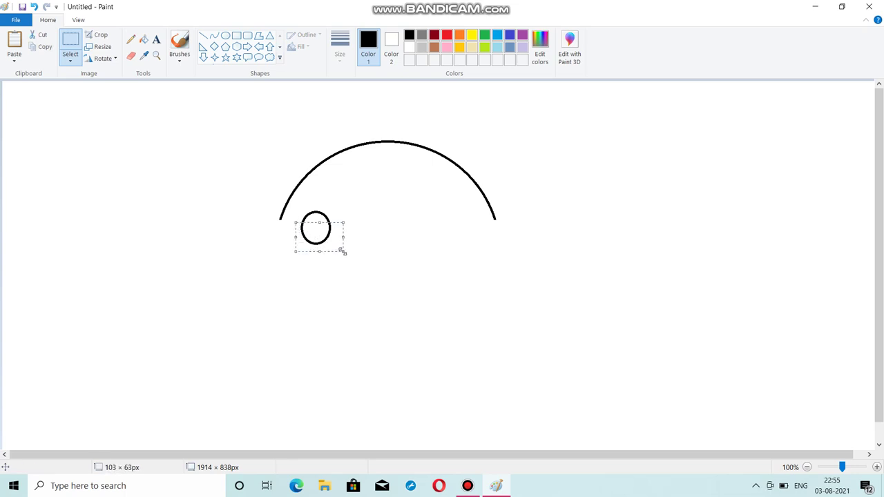
pyautogui.press('Delete')
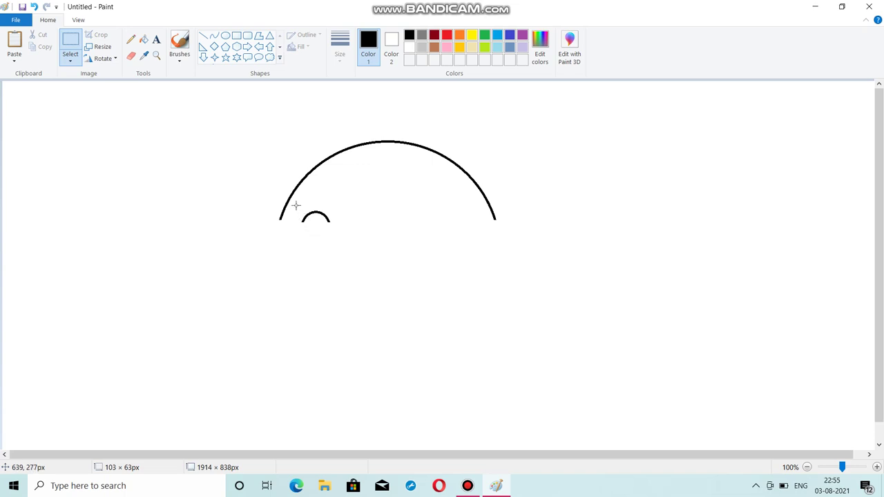
# - Move the small arc with transparent selection to the dome's lower-left end and copy it across the base as eight adjoining scallops
pyautogui.moveTo(295, 205)
pyautogui.mouseDown()
pyautogui.moveTo(302, 225)
pyautogui.moveTo(337, 241)
pyautogui.moveTo(300, 222)
pyautogui.mouseUp()
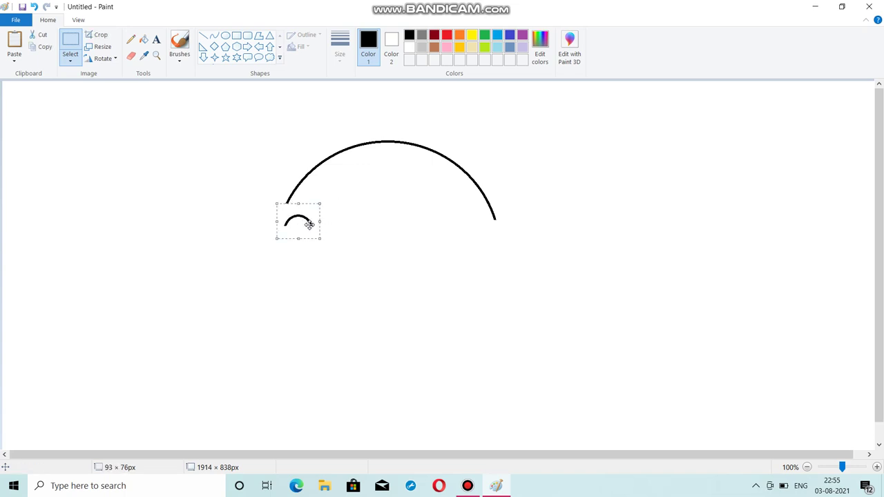
pyautogui.click(73, 63)
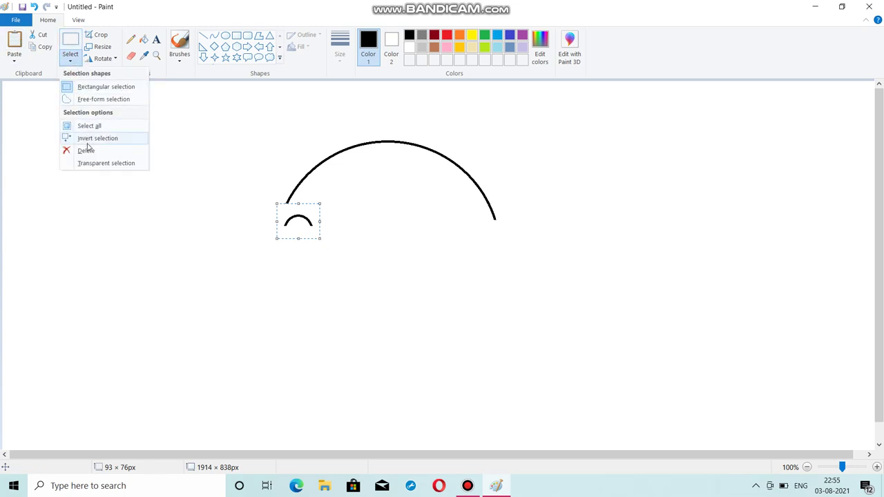
pyautogui.click(94, 164)
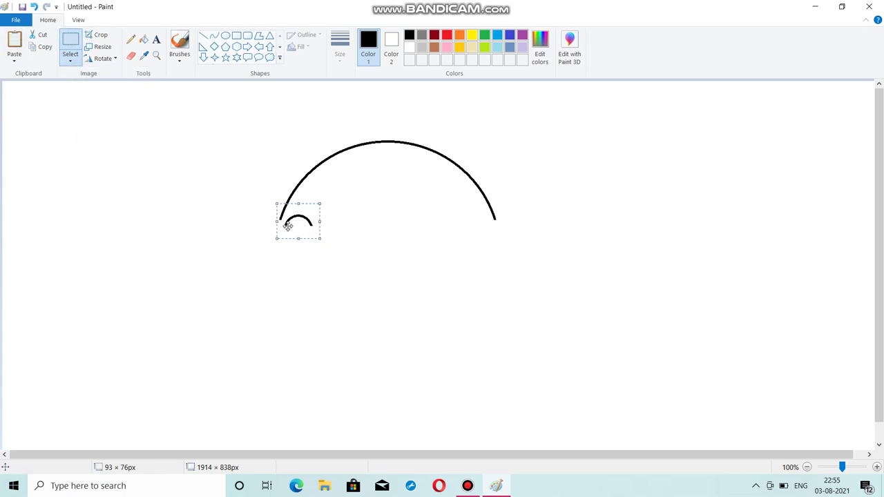
pyautogui.moveTo(290, 224); pyautogui.dragTo(477, 218)
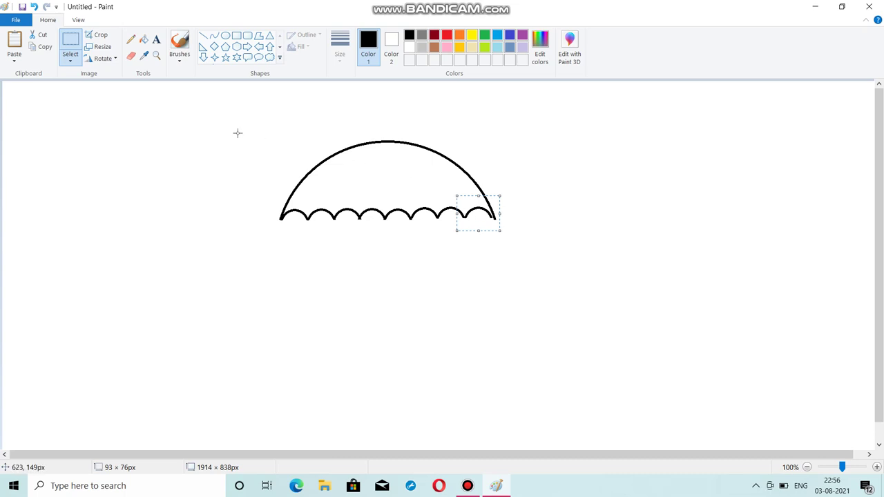
# - Draw a narrow upright rectangle about 19 × 357 px as the shaft, centred below the middle of the scalloped edge
pyautogui.click(130, 39)
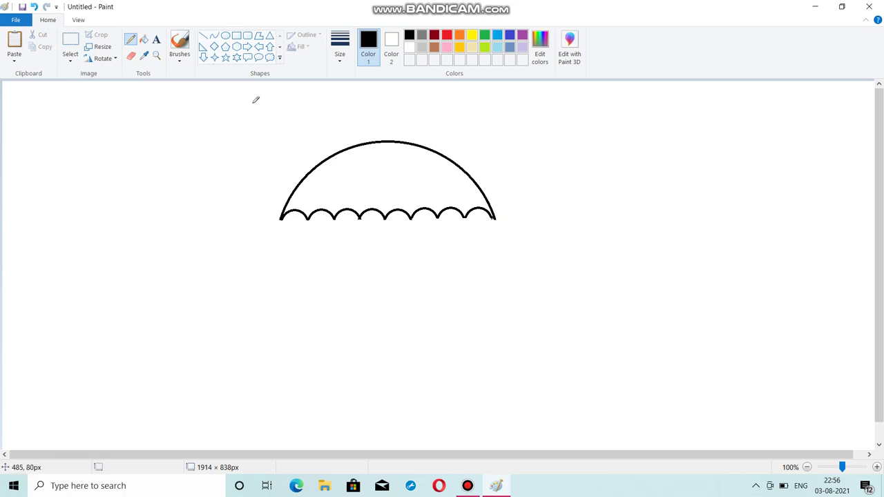
pyautogui.click(236, 36)
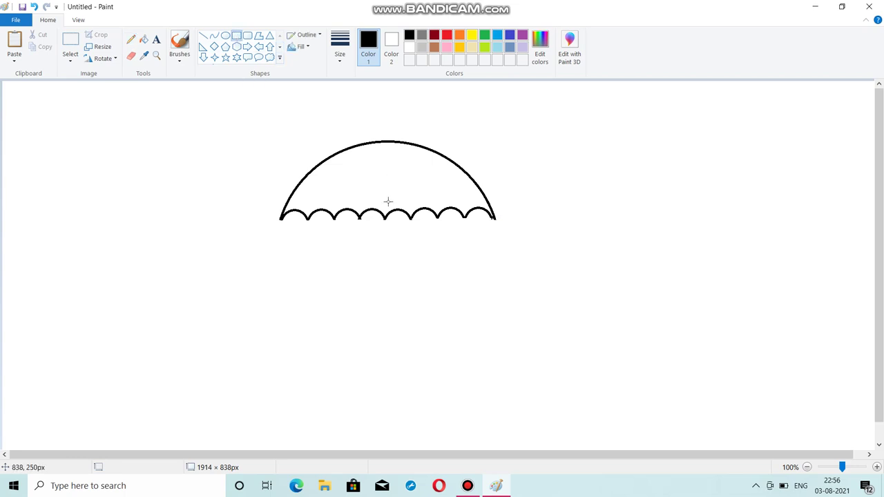
pyautogui.moveTo(384, 216); pyautogui.dragTo(390, 381)
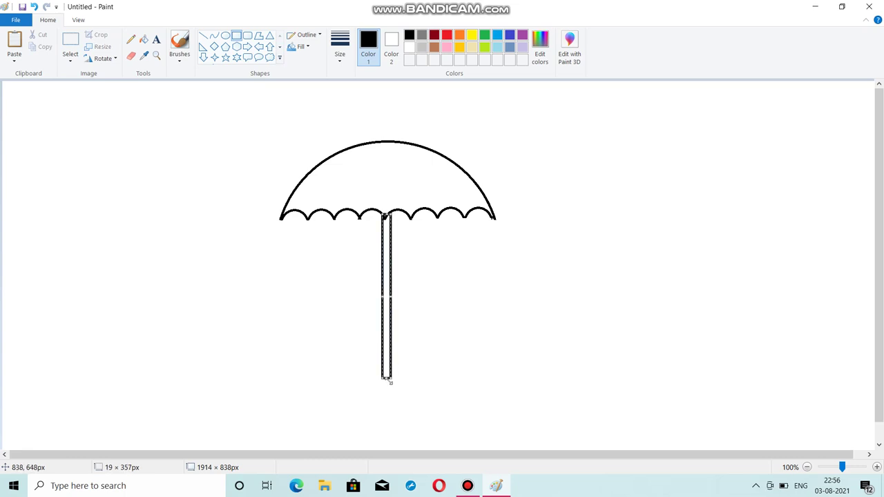
pyautogui.press('Left')
pyautogui.press('Left')
pyautogui.press('Left')
pyautogui.press('Left')
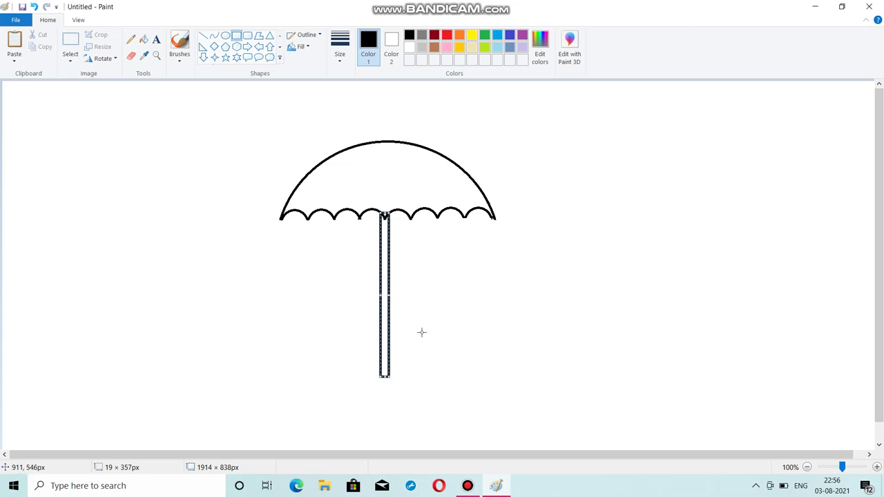
pyautogui.press('Right')
pyautogui.press('Right')
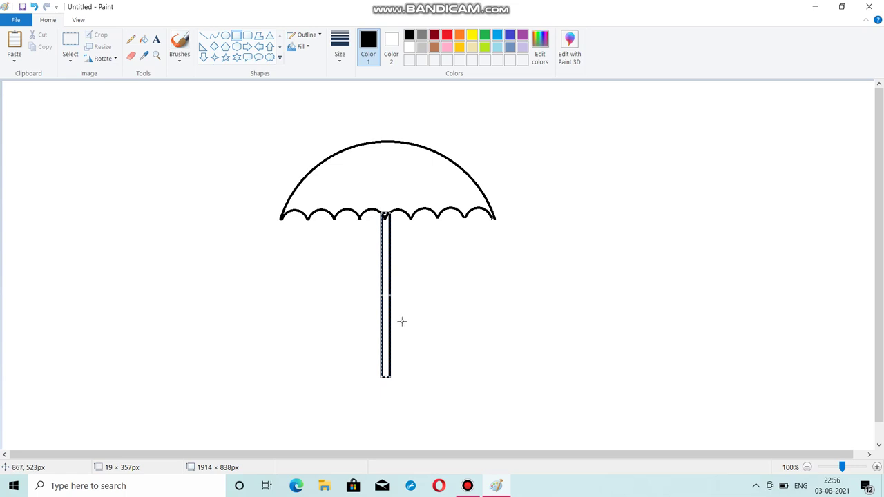
pyautogui.click(437, 299)
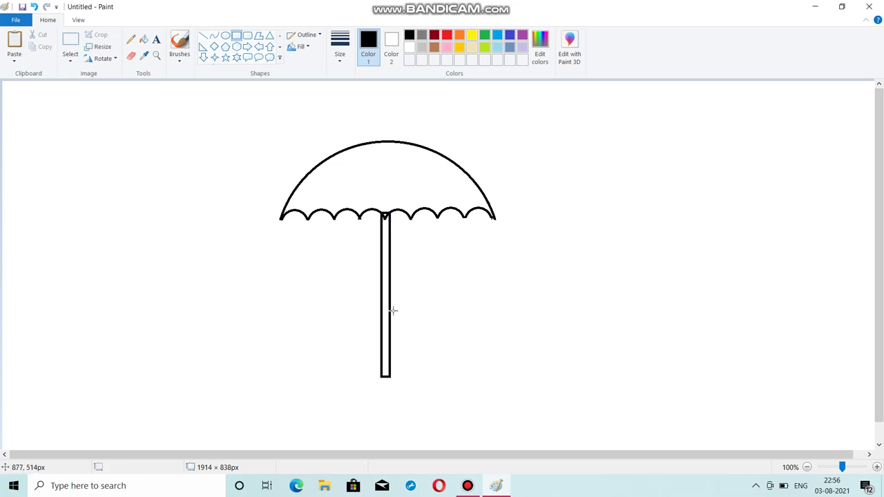
# - Draw a curved, double-lined hook handle at the shaft's lower end with the Curve tool, and undo the stray curve on the canopy
pyautogui.click(215, 37)
pyautogui.moveTo(389, 377)
pyautogui.mouseDown()
pyautogui.moveTo(408, 370)
pyautogui.moveTo(394, 395)
pyautogui.moveTo(411, 393)
pyautogui.moveTo(388, 377)
pyautogui.moveTo(406, 381)
pyautogui.moveTo(415, 372)
pyautogui.moveTo(400, 380)
pyautogui.moveTo(396, 401)
pyautogui.moveTo(410, 401)
pyautogui.moveTo(416, 368)
pyautogui.mouseUp()
pyautogui.click(435, 383)
pyautogui.click(447, 358)
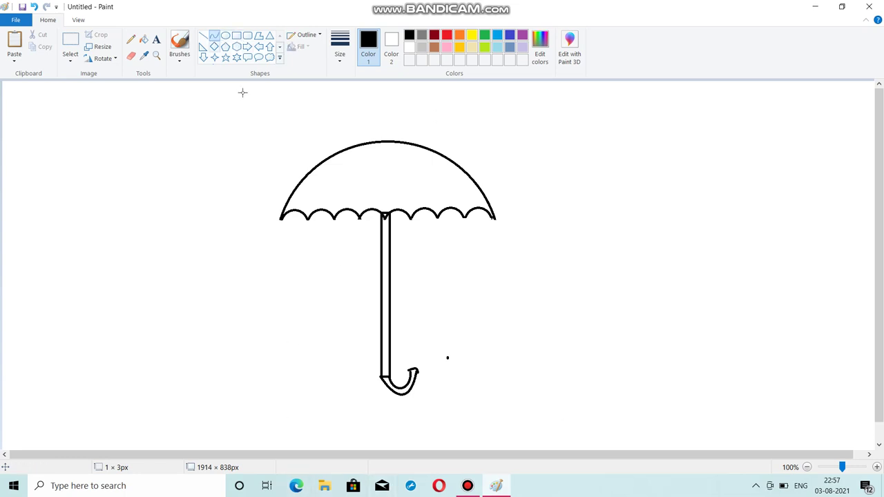
pyautogui.moveTo(296, 211); pyautogui.dragTo(356, 161)
pyautogui.hotkey('ctrl', 'z')
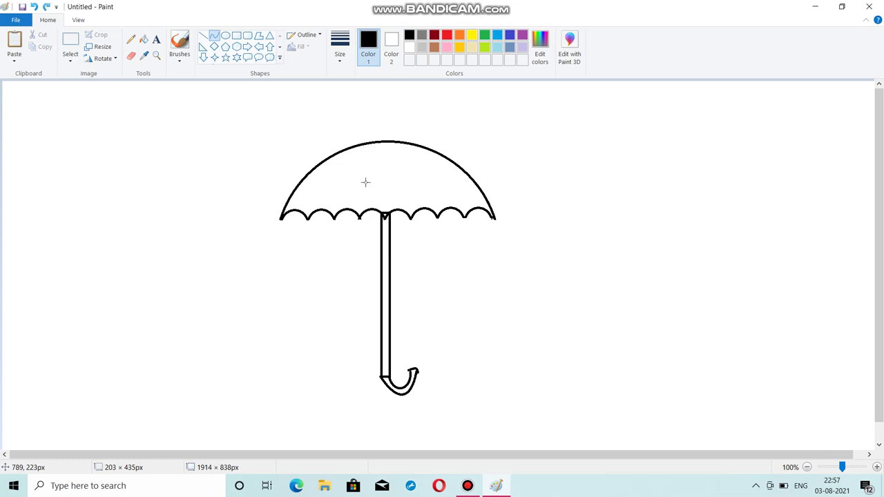
# - Draw a narrow triangle about 24 × 56 px above the canopy and centre it on the dome's peak as the tip
pyautogui.click(270, 36)
pyautogui.moveTo(362, 114)
pyautogui.mouseDown()
pyautogui.moveTo(384, 151)
pyautogui.moveTo(372, 139)
pyautogui.mouseUp()
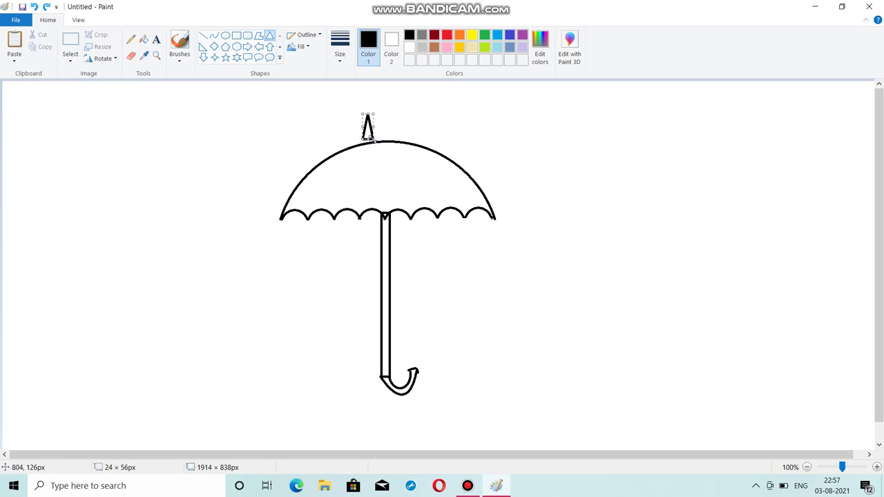
pyautogui.press('Right')
pyautogui.press('Right')
pyautogui.press('Right')
pyautogui.press('Right')
pyautogui.press('Right')
pyautogui.press('Right')
pyautogui.press('Right')
pyautogui.press('Right')
pyautogui.press('Right')
pyautogui.press('Right')
pyautogui.press('Right')
pyautogui.press('Right')
pyautogui.press('Right')
pyautogui.press('Right')
pyautogui.press('Right')
pyautogui.press('Right')
pyautogui.press('Right')
pyautogui.press('Right')
pyautogui.press('Right')
pyautogui.press('Right')
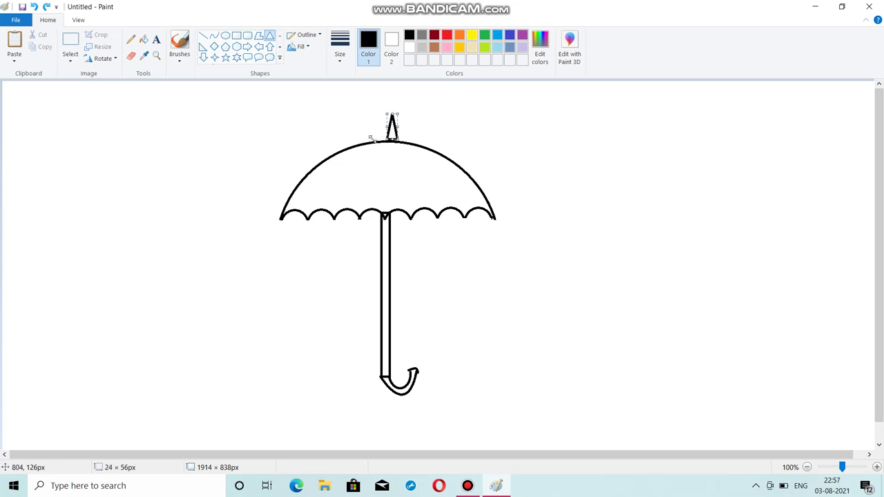
pyautogui.press('Left')
pyautogui.press('Left')
pyautogui.press('Left')
pyautogui.press('Left')
pyautogui.press('Left')
pyautogui.press('Left')
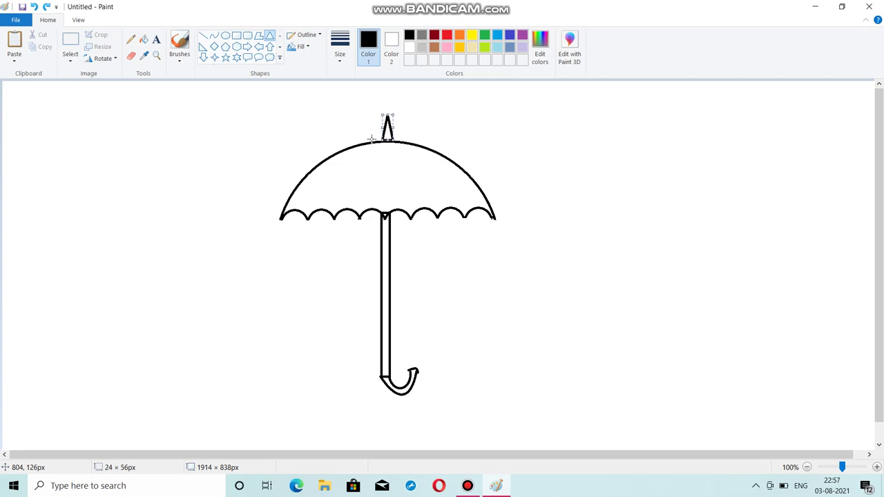
pyautogui.click(431, 115)
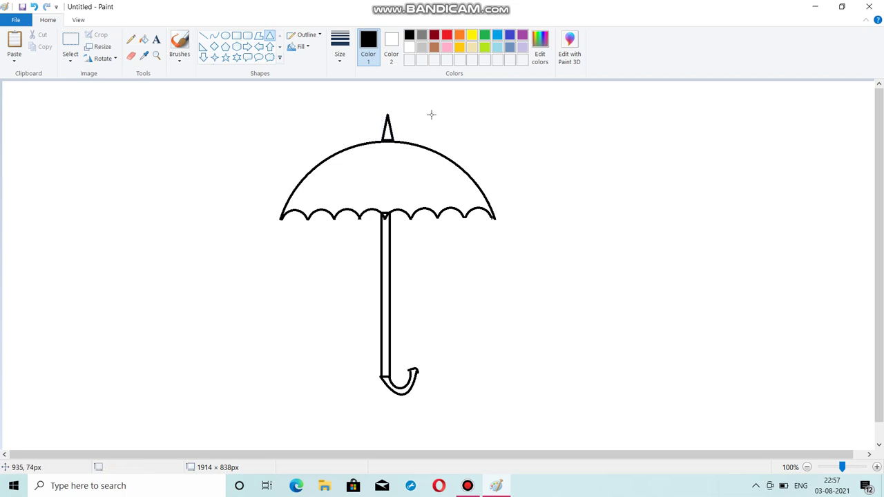
# - Draw five curved ribs fanning out from the canopy's peak down to the scalloped edge
pyautogui.click(214, 35)
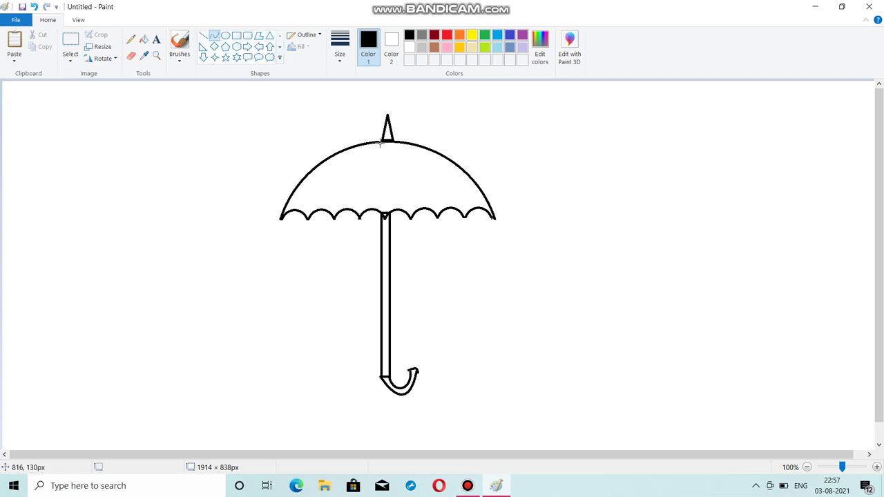
pyautogui.moveTo(382, 141)
pyautogui.mouseDown()
pyautogui.moveTo(292, 211)
pyautogui.moveTo(311, 181)
pyautogui.moveTo(352, 156)
pyautogui.moveTo(351, 191)
pyautogui.moveTo(333, 215)
pyautogui.moveTo(327, 192)
pyautogui.mouseUp()
pyautogui.click(474, 141)
pyautogui.moveTo(351, 161); pyautogui.dragTo(352, 170)
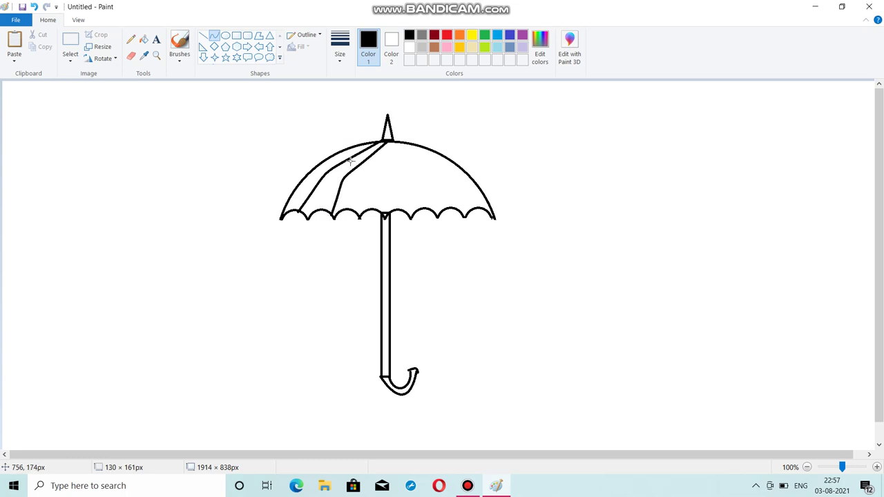
pyautogui.click(467, 115)
pyautogui.moveTo(388, 144); pyautogui.dragTo(378, 197)
pyautogui.press('Escape')
pyautogui.moveTo(388, 144); pyautogui.dragTo(404, 171)
pyautogui.click(401, 143)
pyautogui.click(484, 138)
pyautogui.click(446, 136)
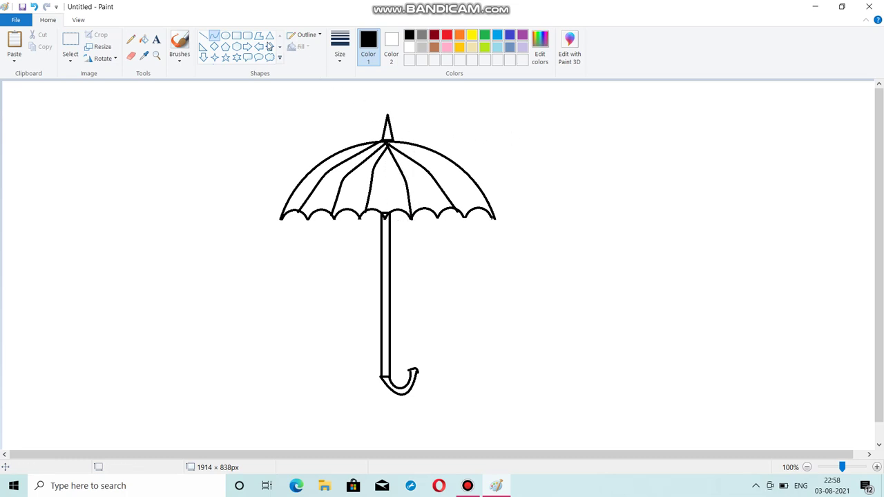
# - Draw eight small diamonds hanging from the scallop points along the canopy's lower edge, skipping the point at the shaft
pyautogui.click(214, 46)
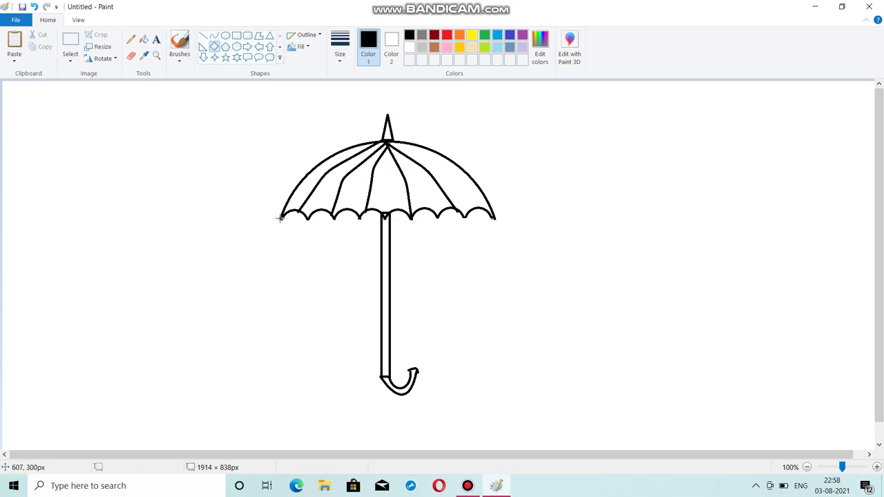
pyautogui.moveTo(280, 219)
pyautogui.mouseDown()
pyautogui.moveTo(289, 230)
pyautogui.moveTo(308, 220)
pyautogui.moveTo(316, 230)
pyautogui.moveTo(358, 217)
pyautogui.moveTo(365, 229)
pyautogui.moveTo(418, 229)
pyautogui.moveTo(435, 219)
pyautogui.moveTo(501, 226)
pyautogui.mouseUp()
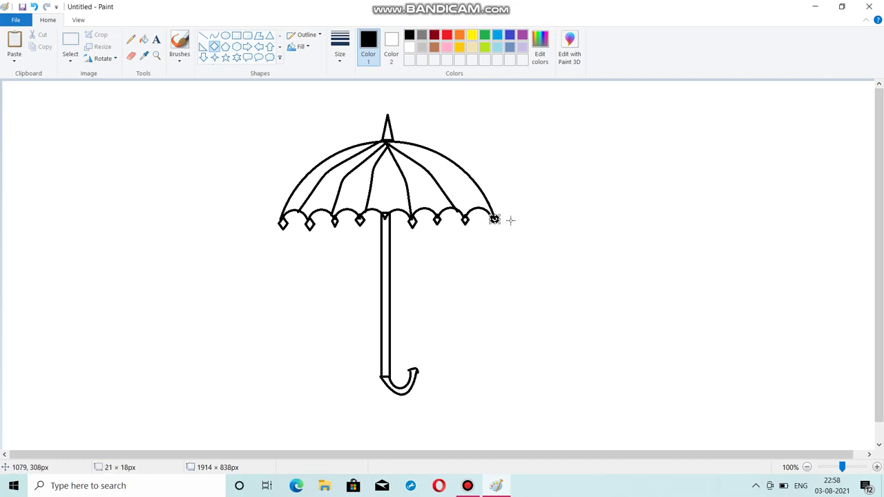
# - Scatter small five-point stars over the canopy panels using the thinnest outline
pyautogui.click(225, 58)
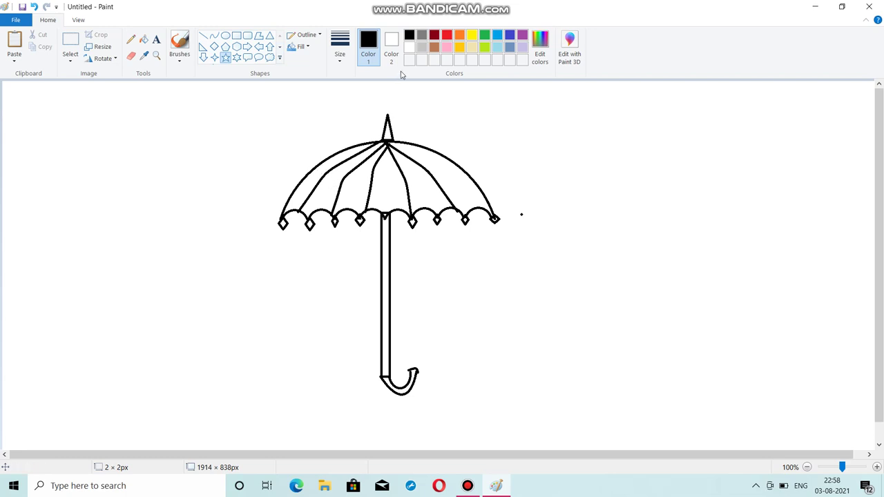
pyautogui.click(339, 59)
pyautogui.click(350, 89)
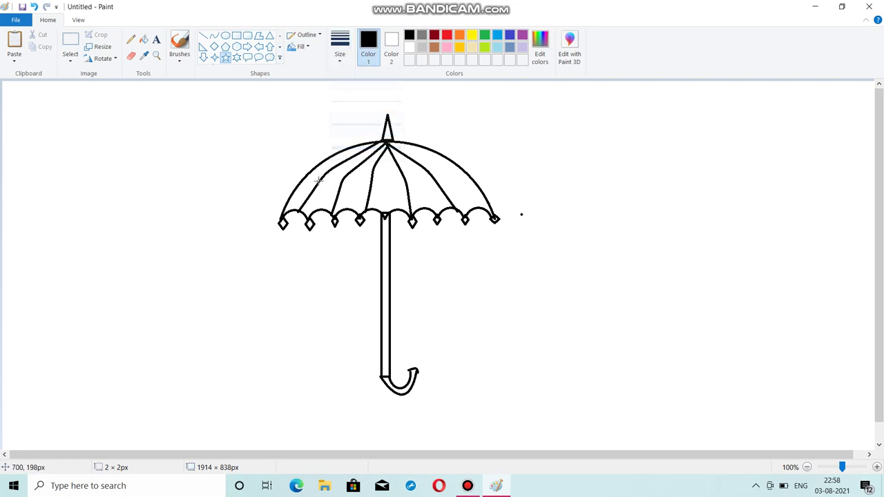
pyautogui.moveTo(312, 184)
pyautogui.mouseDown()
pyautogui.moveTo(322, 196)
pyautogui.moveTo(337, 186)
pyautogui.moveTo(315, 185)
pyautogui.moveTo(353, 194)
pyautogui.moveTo(361, 172)
pyautogui.moveTo(382, 177)
pyautogui.mouseUp()
pyautogui.click(312, 177)
pyautogui.moveTo(380, 175); pyautogui.dragTo(388, 199)
pyautogui.moveTo(407, 169); pyautogui.dragTo(428, 198)
pyautogui.moveTo(426, 157); pyautogui.dragTo(465, 196)
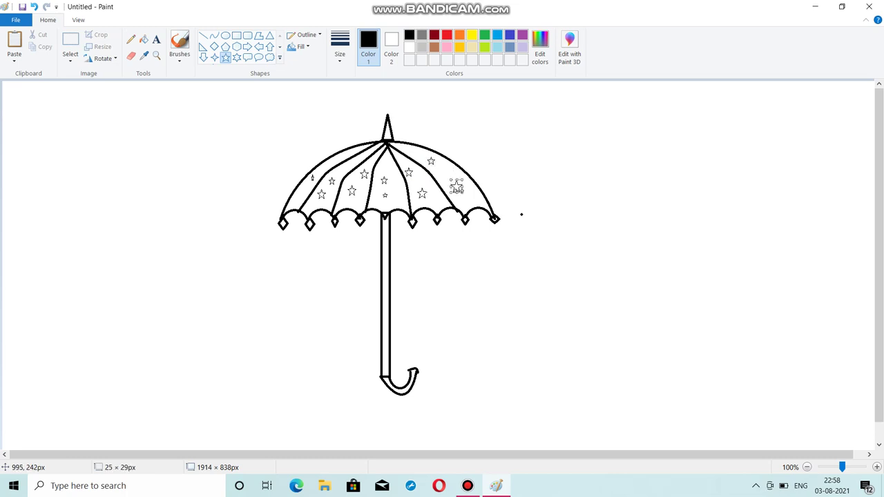
# - Fill the canopy's rightmost panel with pink and the panel beside it with light blue
pyautogui.click(144, 40)
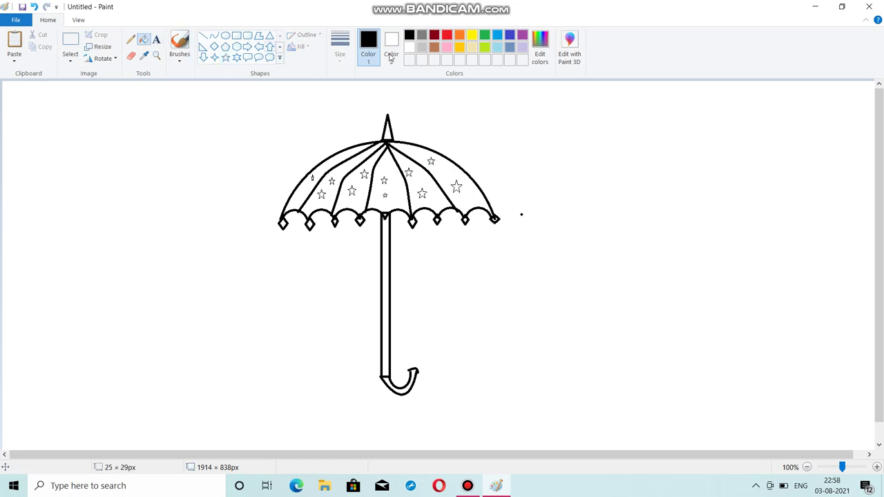
pyautogui.click(446, 47)
pyautogui.click(421, 148)
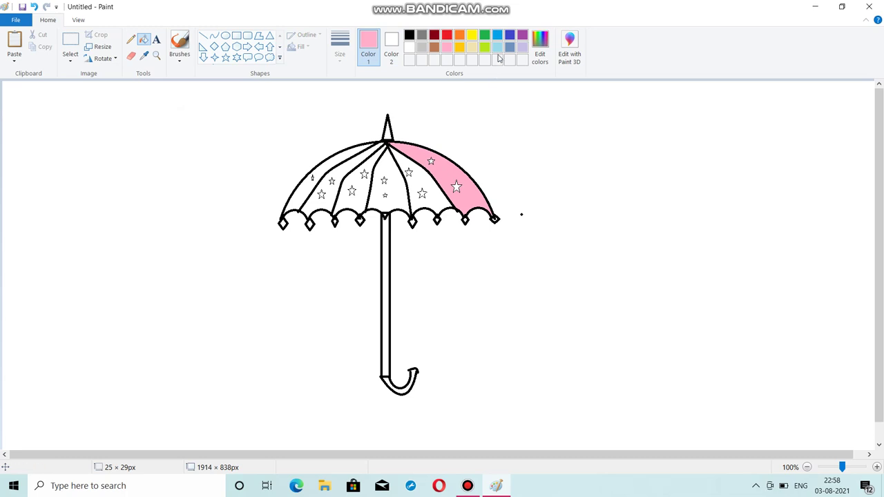
pyautogui.click(403, 156)
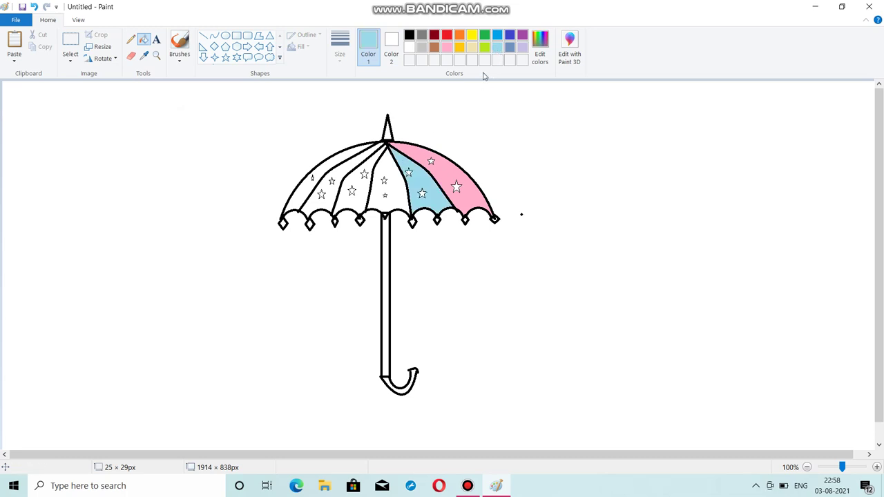
# - Fill the four remaining canopy panels, from left to right, with indigo, light blue, yellow and lime green
pyautogui.click(356, 167)
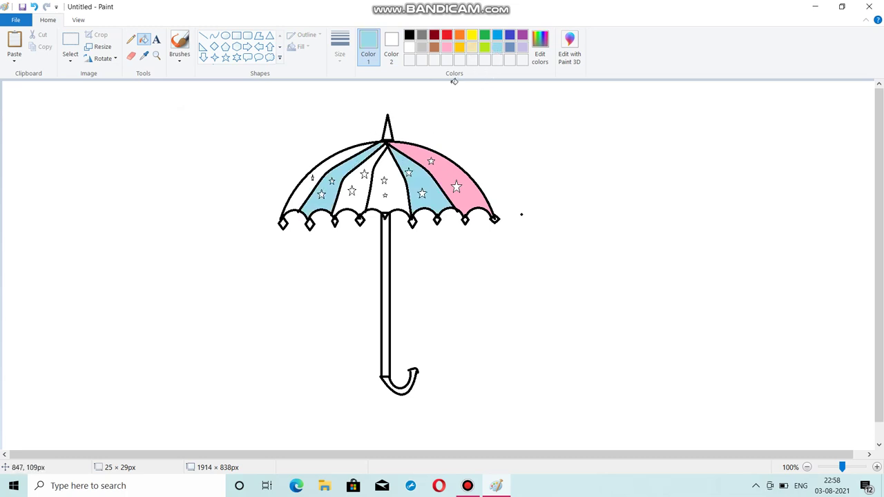
pyautogui.click(510, 36)
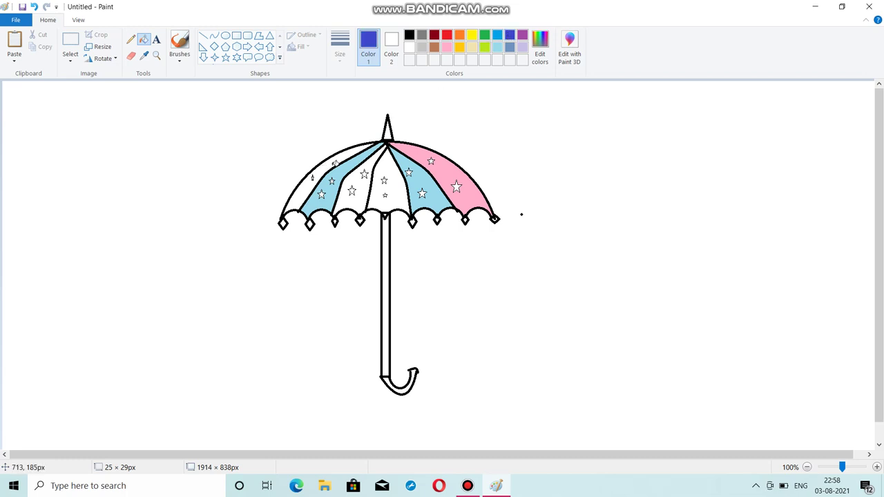
pyautogui.click(334, 165)
pyautogui.click(487, 48)
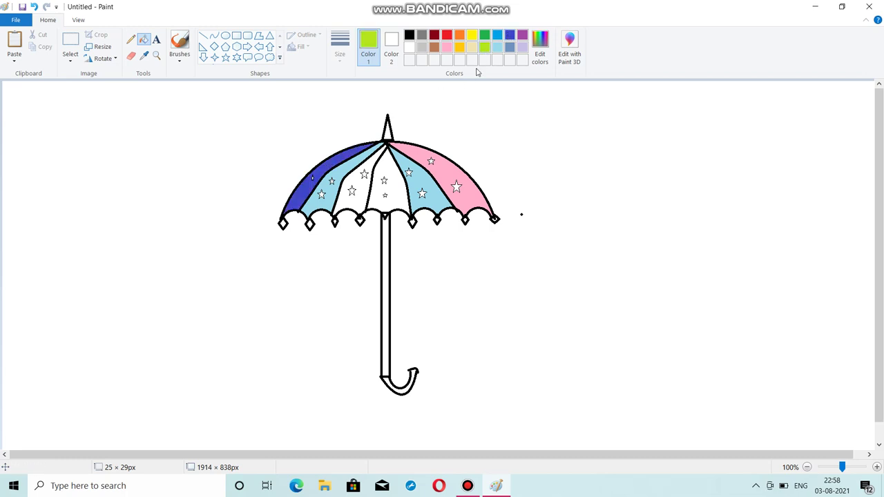
pyautogui.click(390, 175)
pyautogui.click(471, 35)
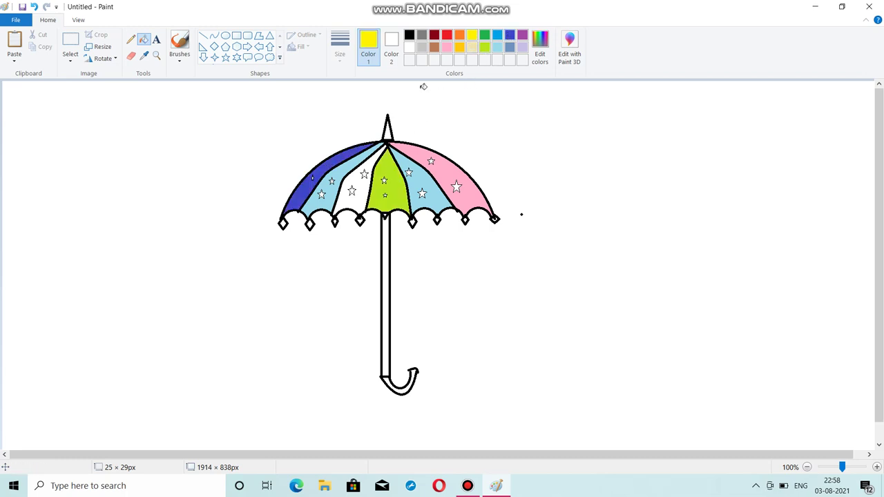
pyautogui.click(373, 165)
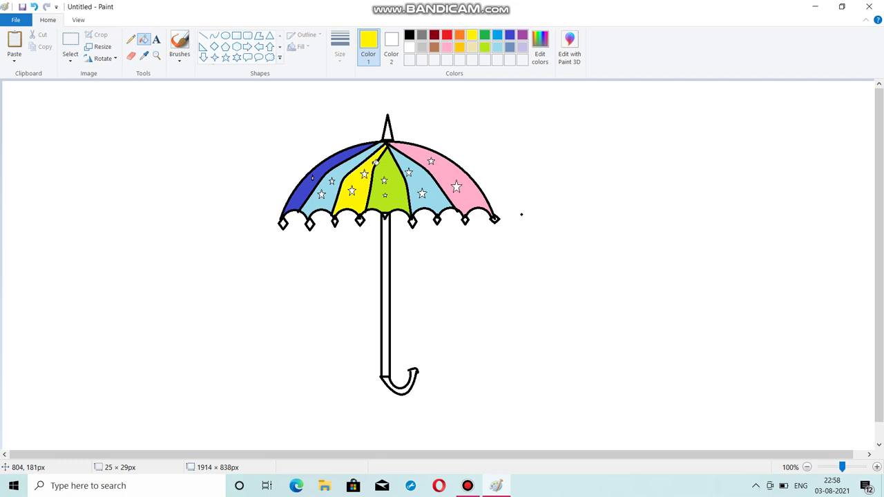
# - Fill the umbrella's shaft with brown and its hook handle with black
pyautogui.click(434, 47)
pyautogui.click(388, 231)
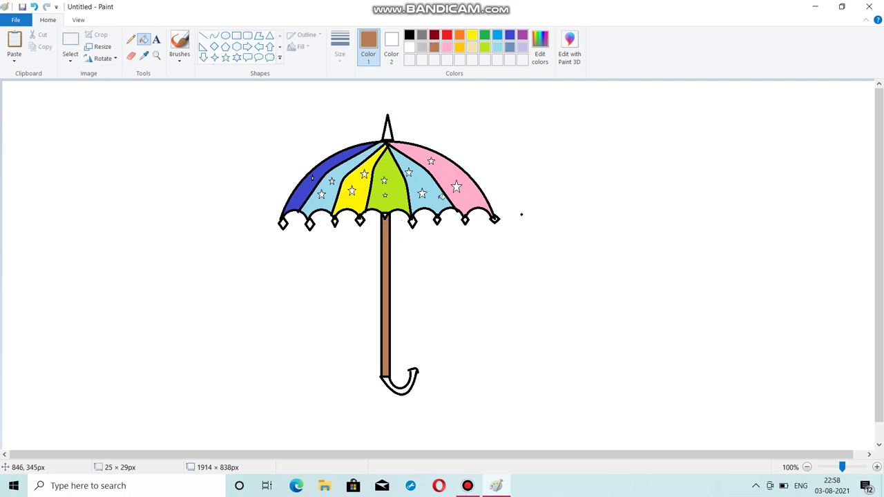
pyautogui.click(409, 35)
pyautogui.click(405, 387)
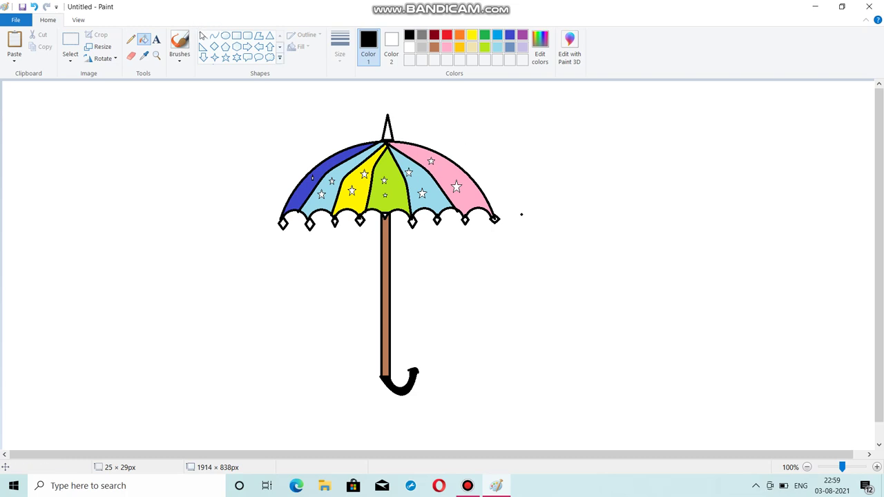
# - Fill the white background around the umbrella with bright blue
pyautogui.click(497, 35)
pyautogui.click(519, 86)
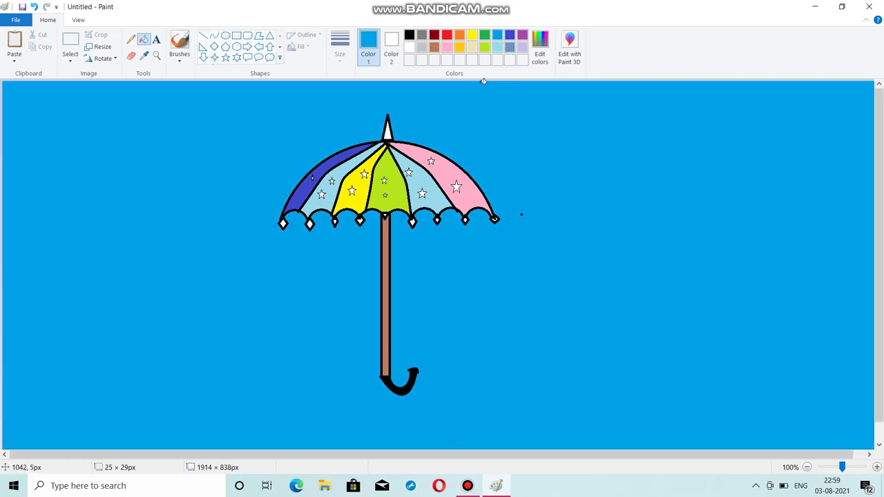
# - Select the whole umbrella with a rectangular selection of about 558 × 663 px and place a copy to the left of the original
pyautogui.click(71, 42)
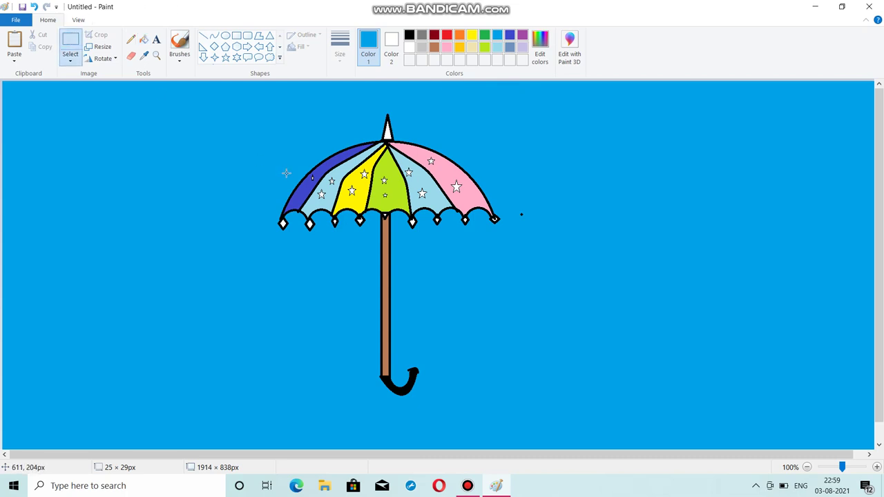
pyautogui.moveTo(253, 107); pyautogui.dragTo(510, 412)
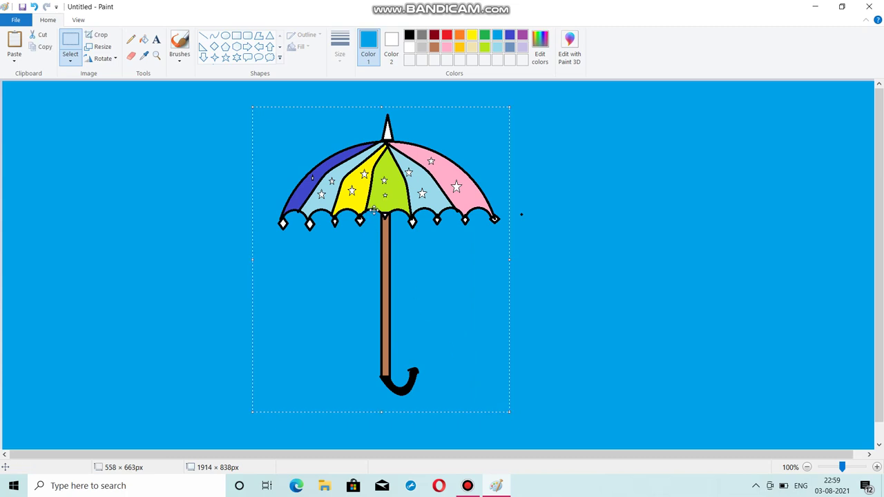
pyautogui.moveTo(373, 225); pyautogui.dragTo(113, 240)
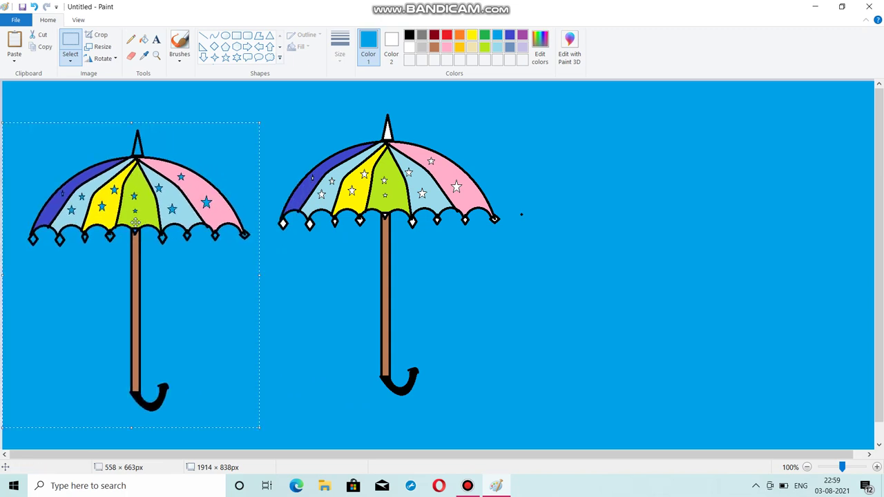
# - Turn off transparent selection and place another copy of the selected umbrella to the right of the original
pyautogui.click(67, 63)
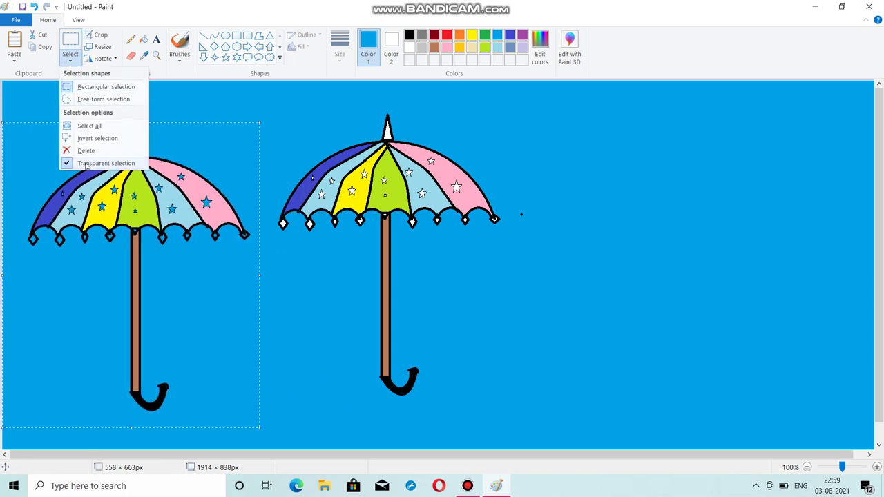
pyautogui.click(103, 162)
pyautogui.moveTo(118, 211); pyautogui.dragTo(639, 212)
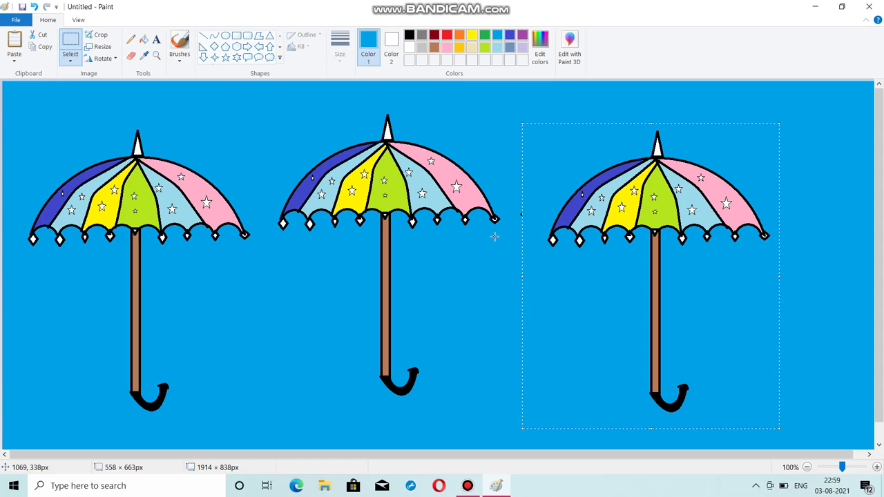
pyautogui.click(469, 487)
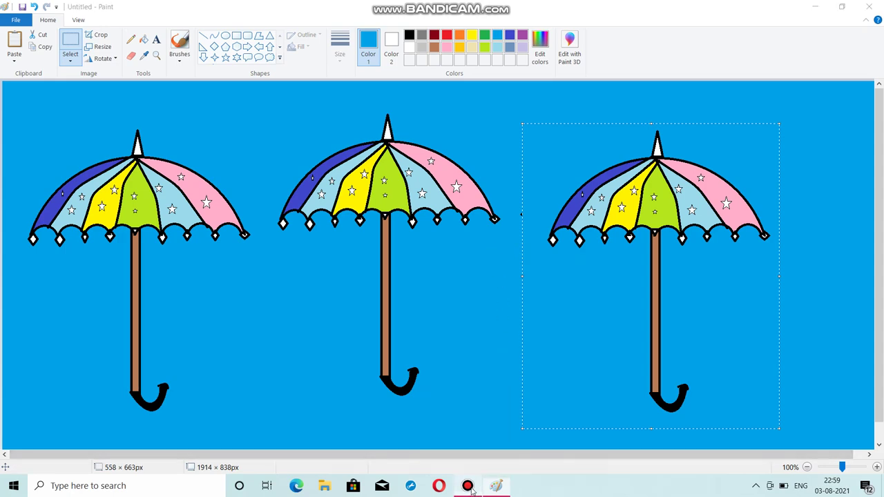